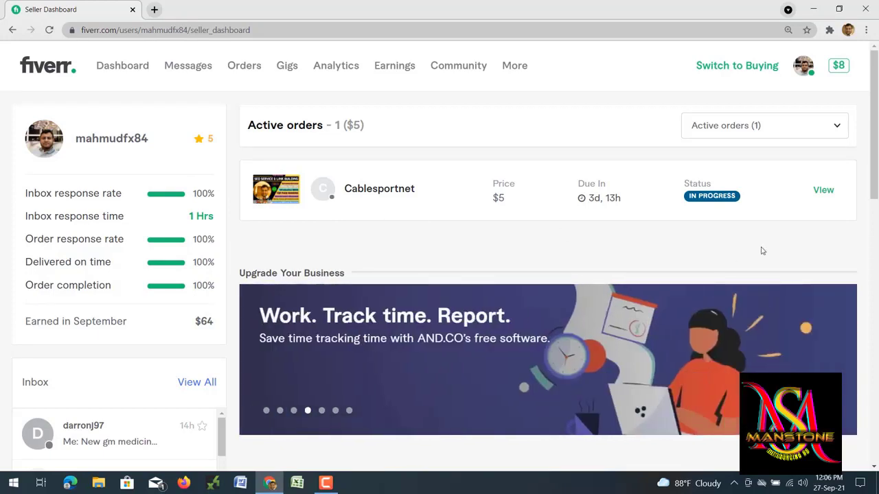
- Open the active order in progress, go to its Resolution Center and start a Customer Support request
left_click(822, 192)
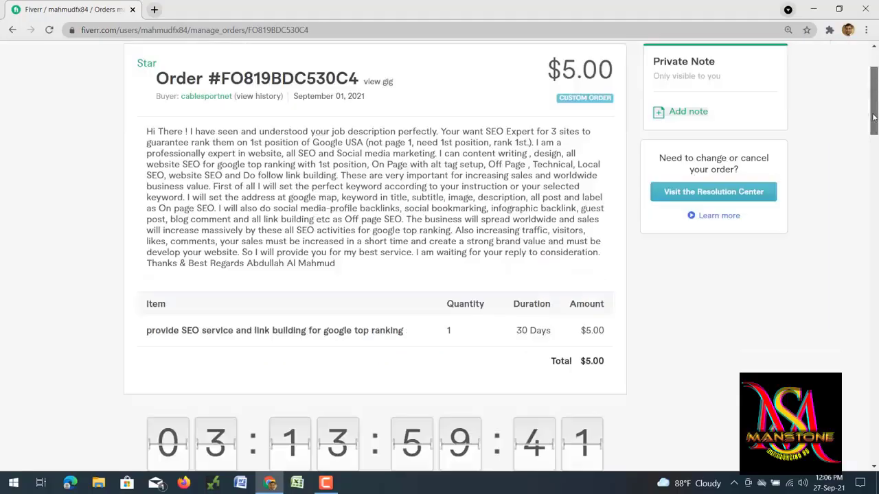
left_click_drag(875, 129, 875, 84)
left_click(697, 297)
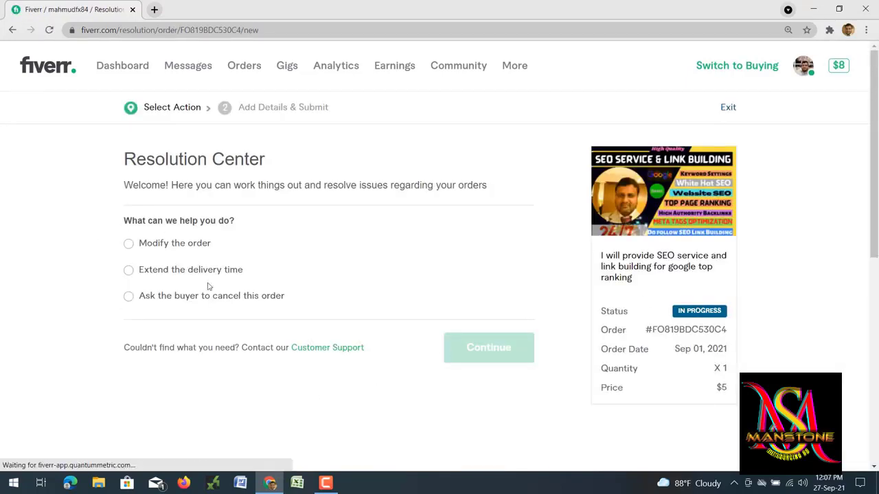
left_click(318, 348)
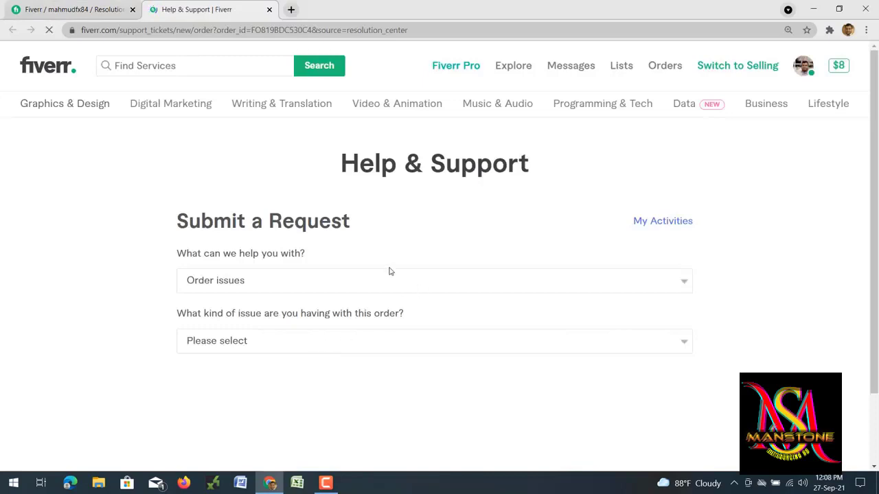
- Classify the support request as Order issues, "I want to cancel my order" and "I'm selling on Fiverr"
left_click(684, 283)
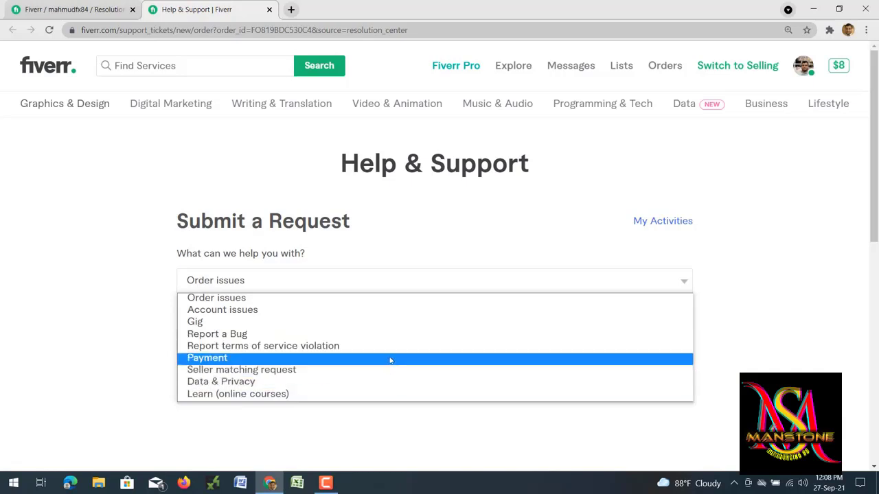
left_click(374, 299)
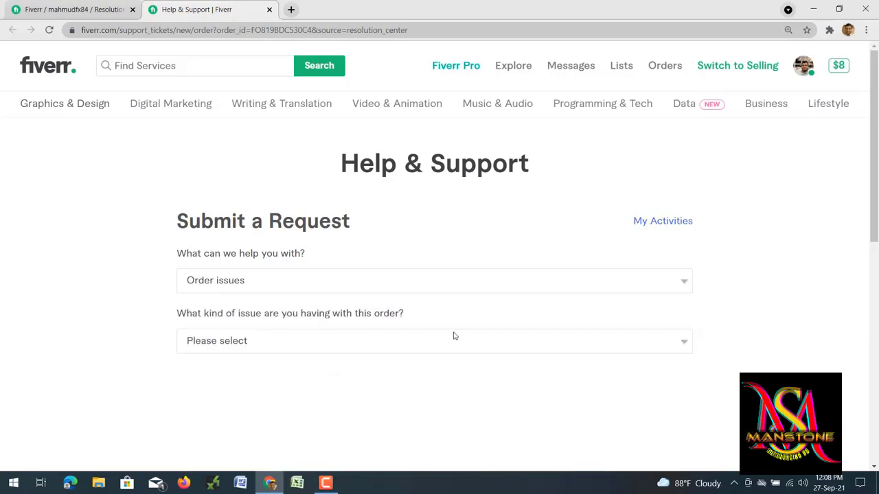
left_click(684, 344)
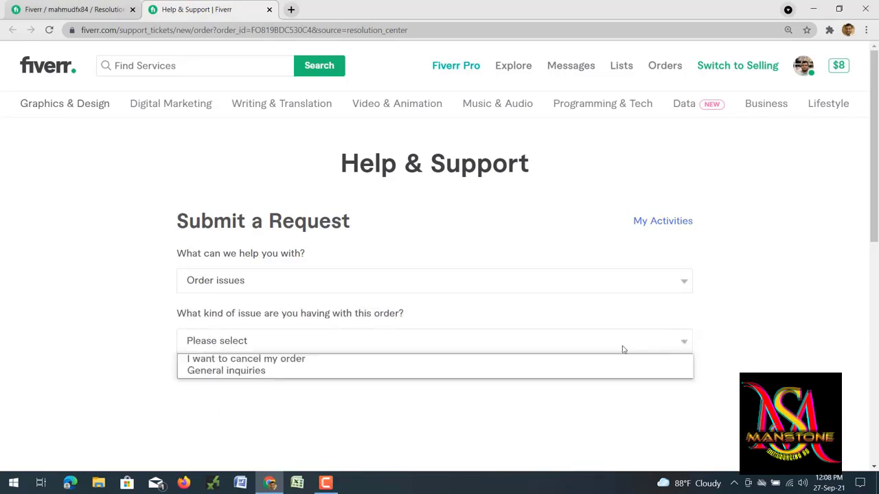
left_click(557, 362)
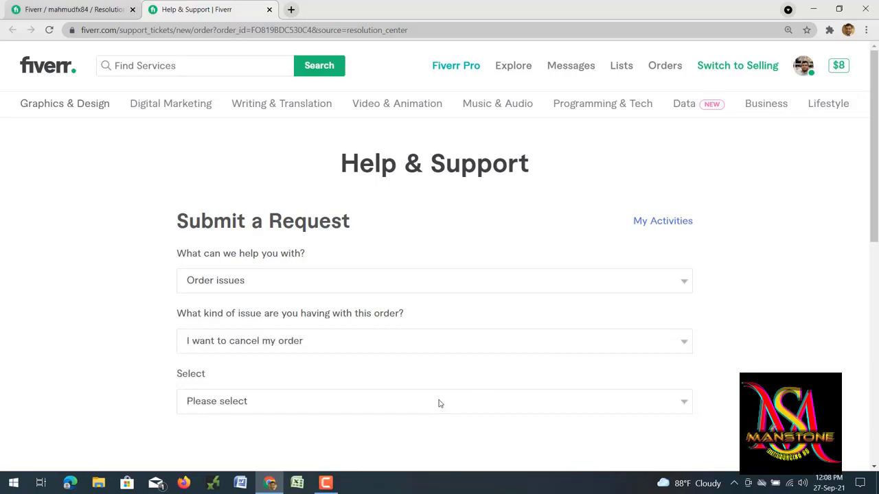
left_click(685, 405)
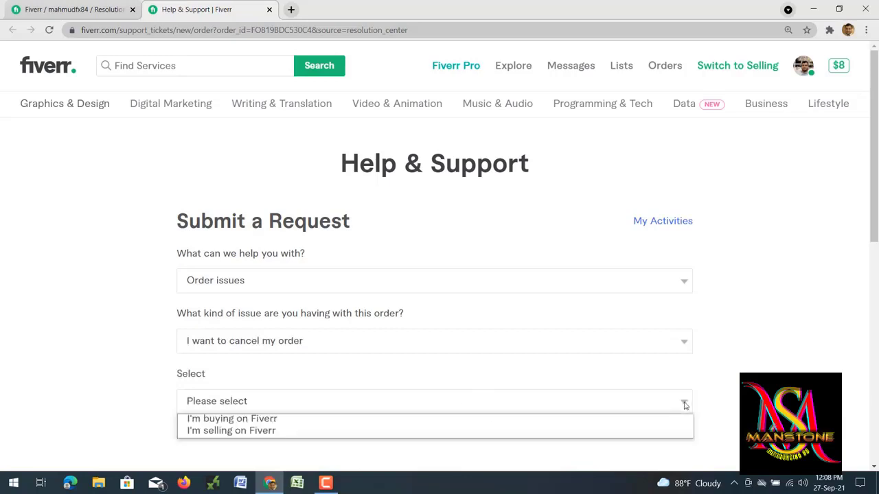
left_click(656, 428)
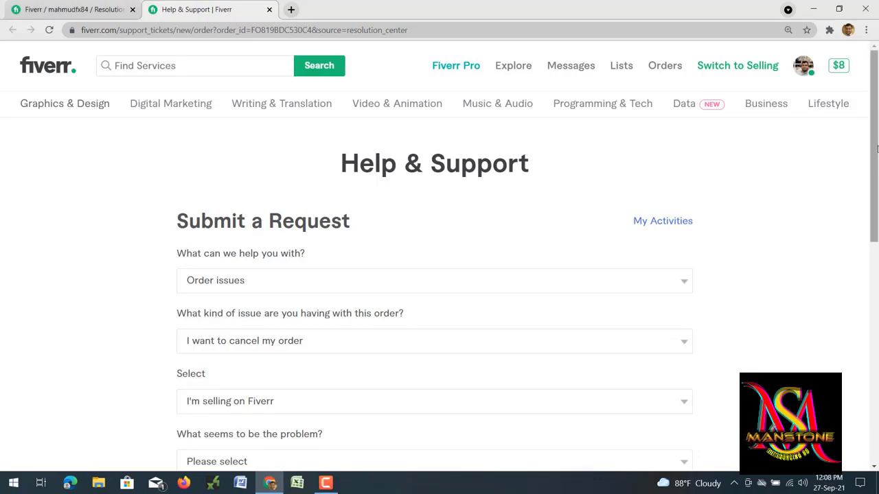
- Set the problem to "I have an issue with the buyer" and open the form for contacting a Customer Support Specialist
left_click_drag(877, 148, 876, 220)
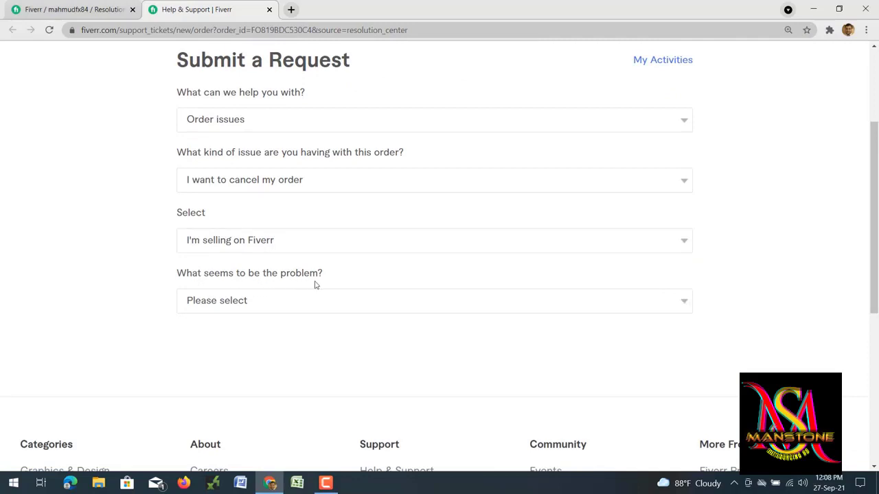
left_click(688, 304)
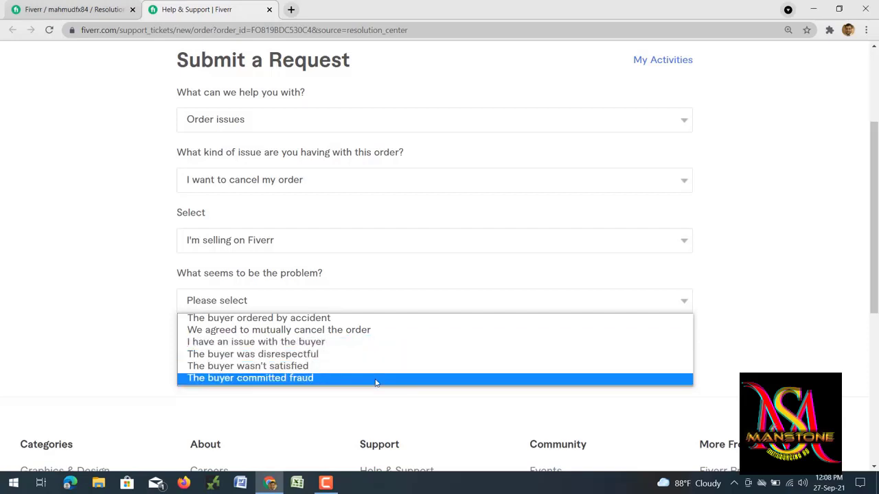
left_click(352, 342)
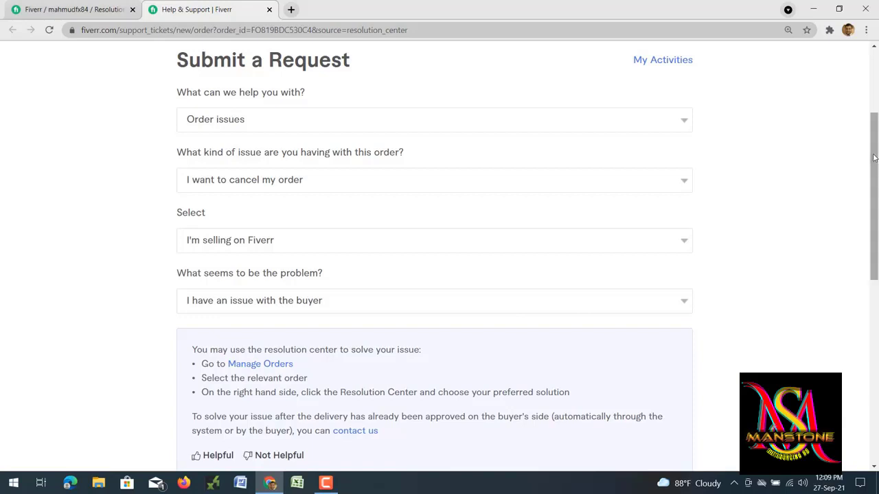
left_click_drag(874, 158, 877, 202)
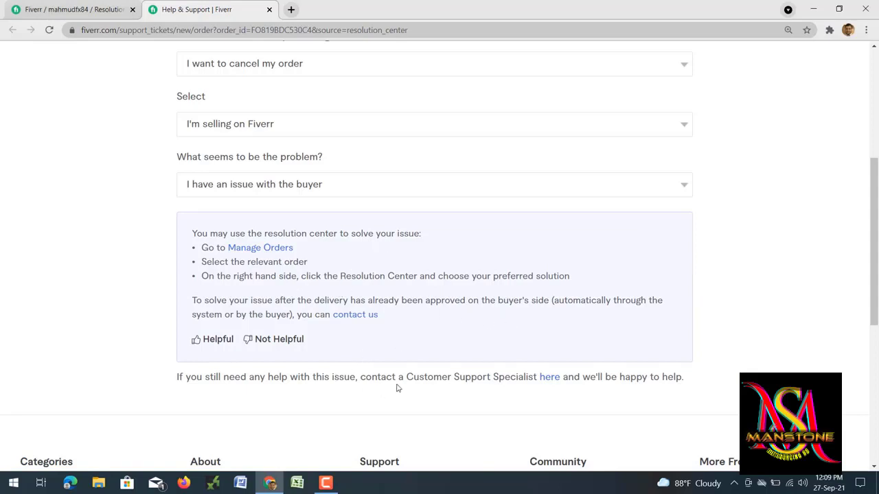
left_click(550, 377)
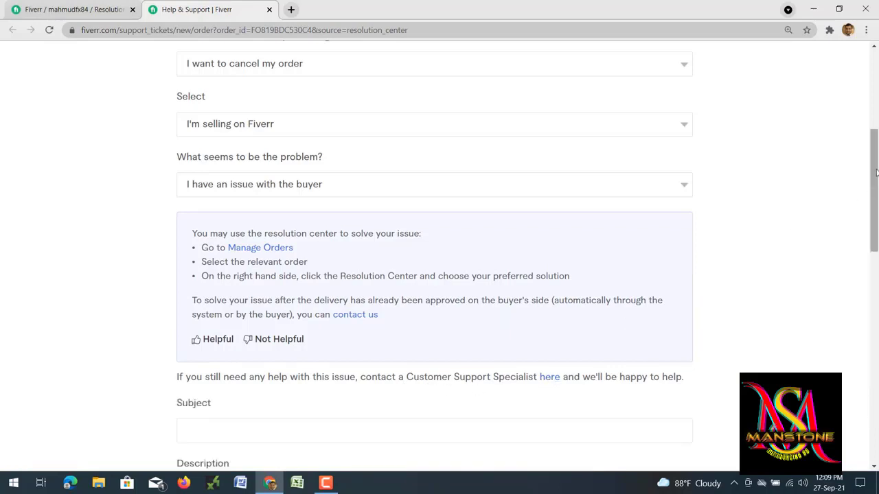
- Describe the issue: buyer ordered without discussion, low budget but huge work guarantees wanted, impossible, can't communicate right now, so cancel the order
left_click_drag(877, 178, 876, 221)
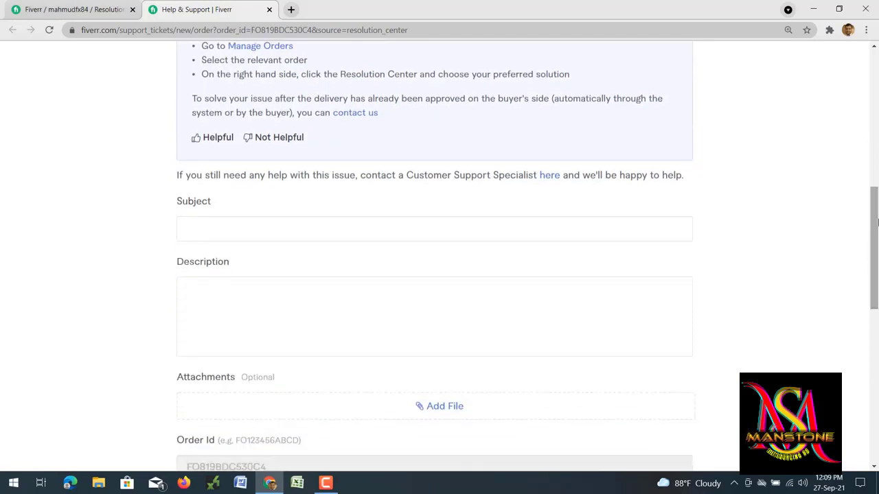
left_click(222, 293)
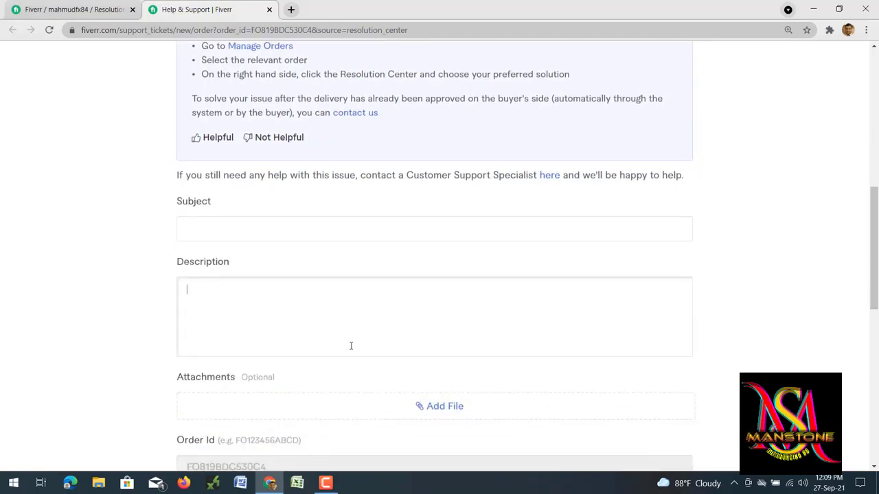
type("The buyer placed the order without any discussion. But low budgets want huge work guarantees. Which is absolutely impossible. I can't communicate right now. So I want to cancel the order.")
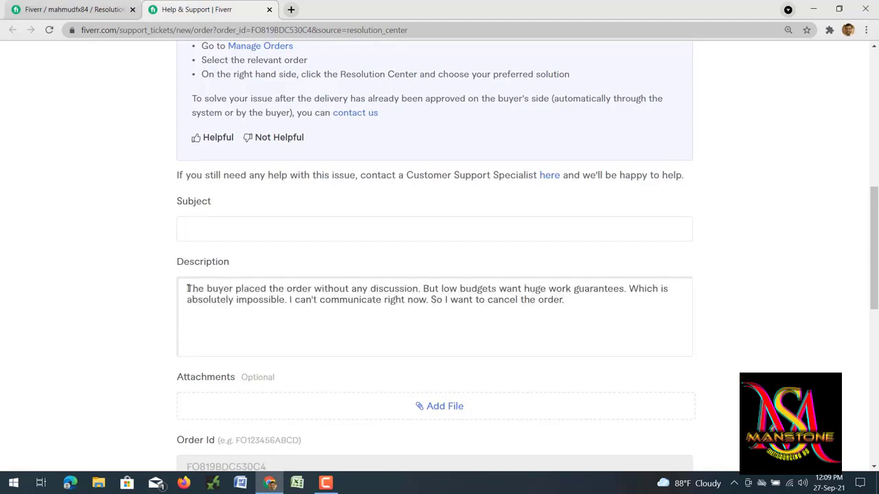
- Reuse the description's opening words "The buyer placed the order without any discussion" as the request's subject
left_click_drag(220, 289, 416, 291)
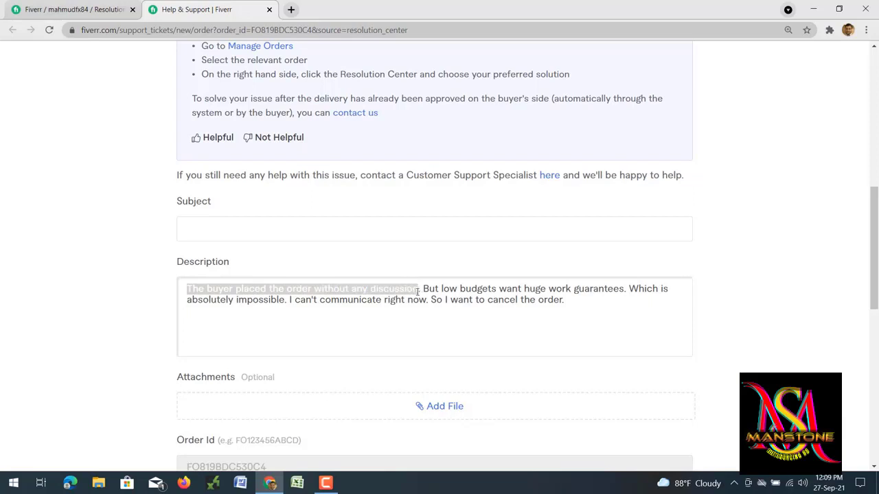
left_click(308, 225)
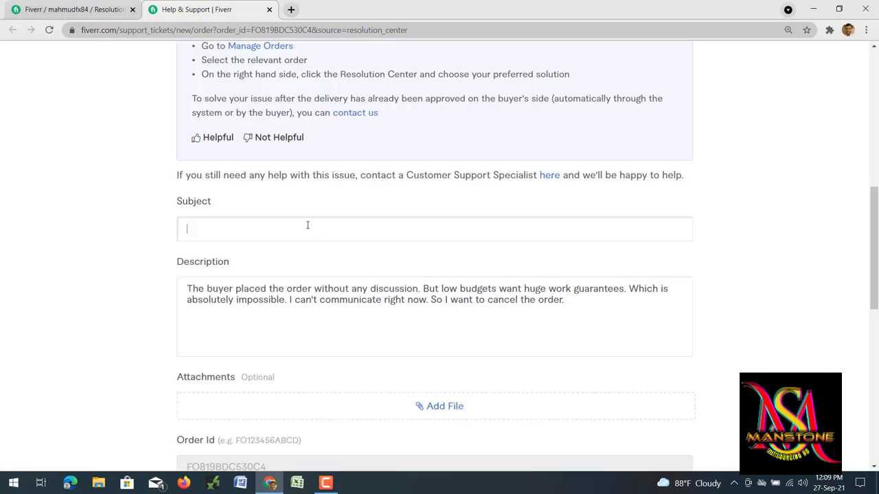
type("The buyer placed the order without any discussion")
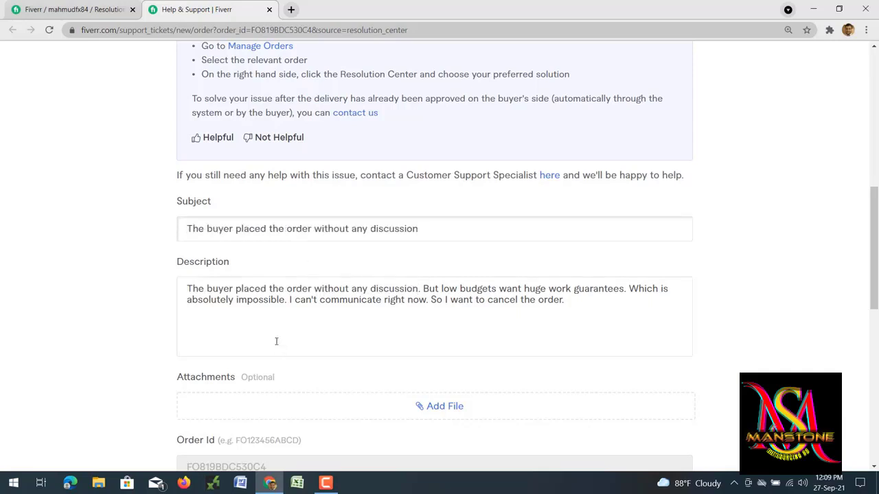
- Reword the subject to "Buyer placed this order without any discussion"
left_click(210, 228)
key("BackSpace")
key("BackSpace")
key("BackSpace")
key("BackSpace")
key("BackSpace")
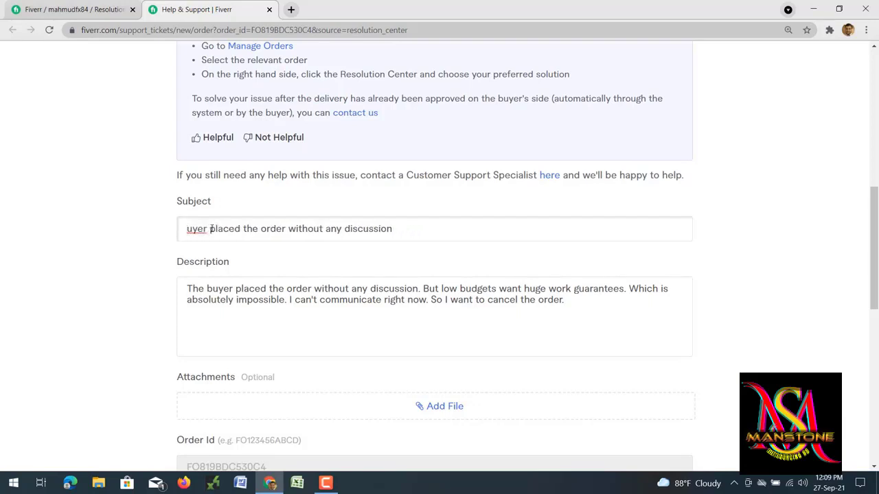
type("B")
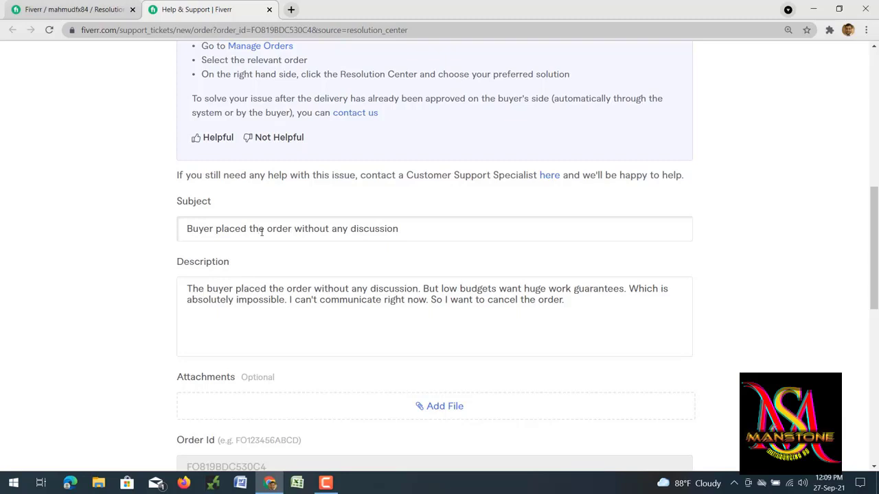
left_click(262, 231)
key("BackSpace")
key("Delete")
type("is")
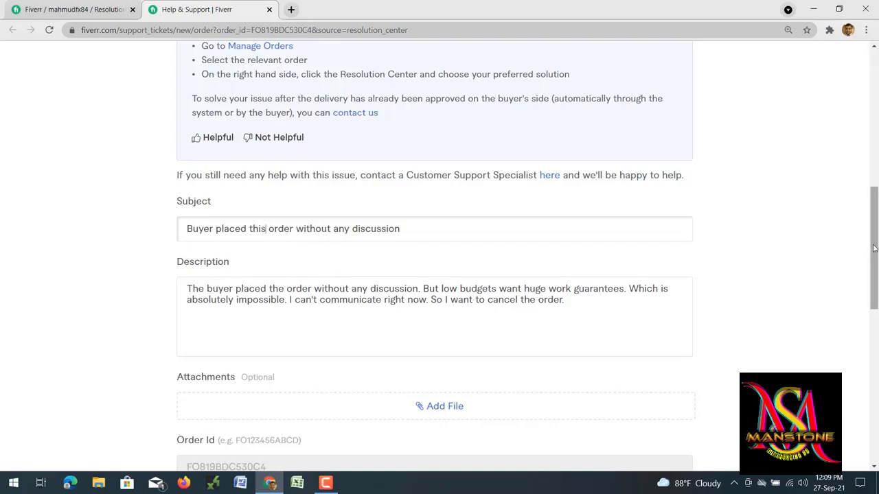
- Capture a screenshot of the latest message in the order's conversation and save it to the Desktop as Screenshot_6.png
left_click_drag(875, 229, 876, 263)
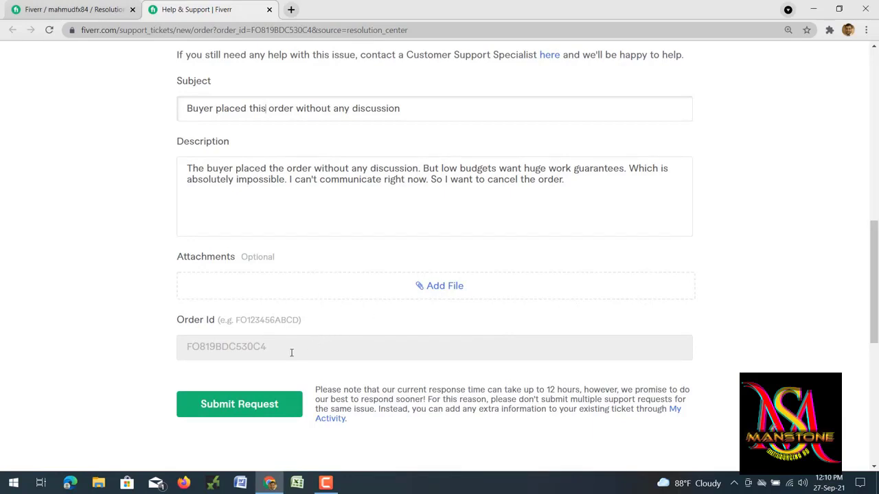
left_click(86, 11)
key("Print")
left_click_drag(438, 112, 438, 112)
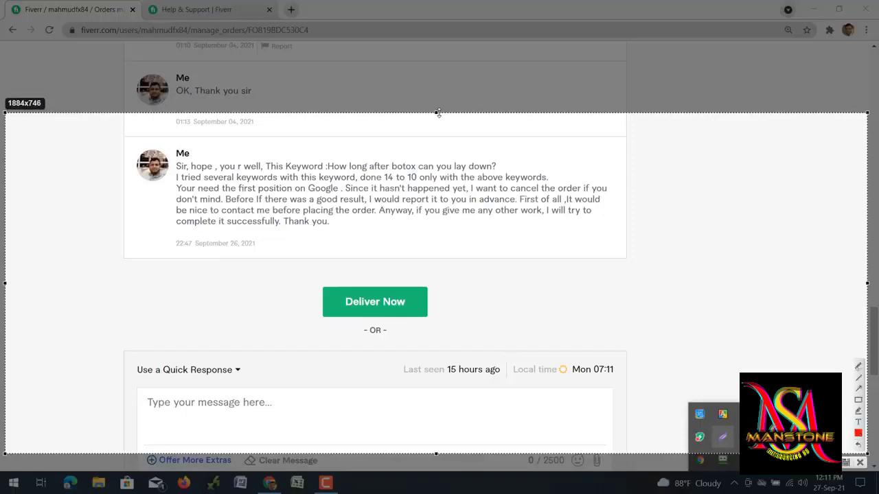
left_click(846, 465)
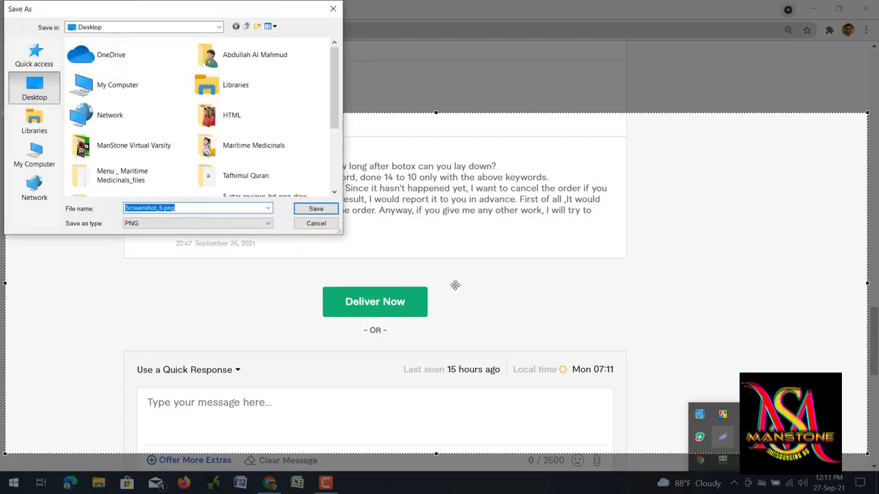
left_click(316, 209)
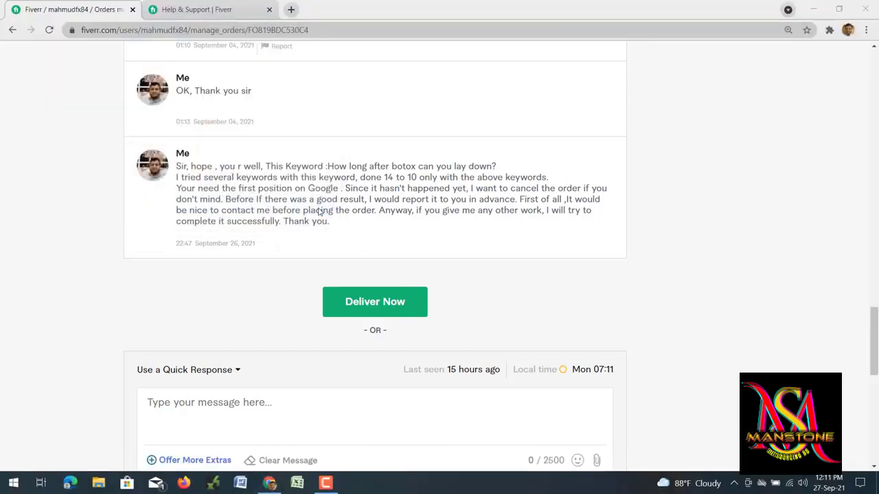
- Attach Screenshot_6.png from the Desktop to the support request
left_click(225, 10)
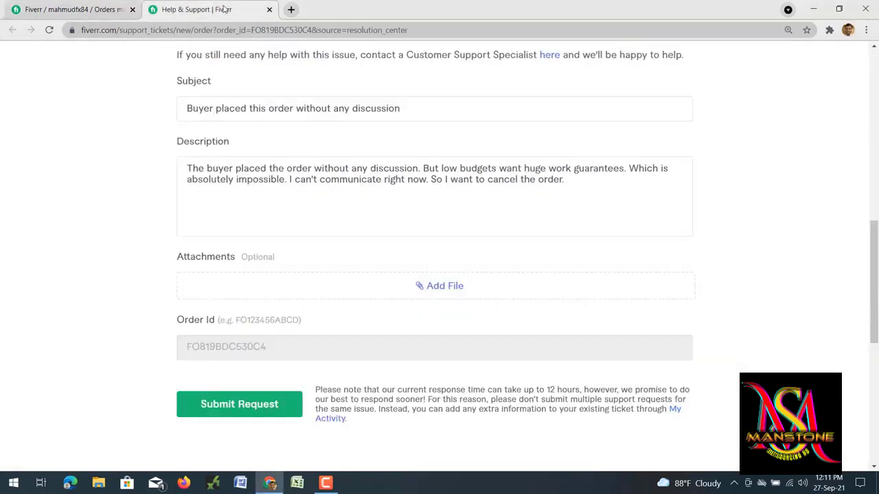
left_click(441, 292)
left_click(441, 288)
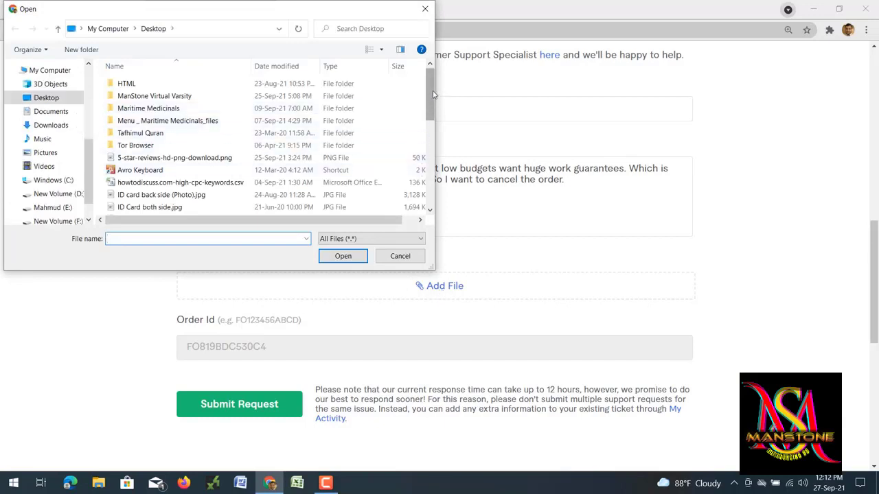
scroll(433, 93, "down", 8)
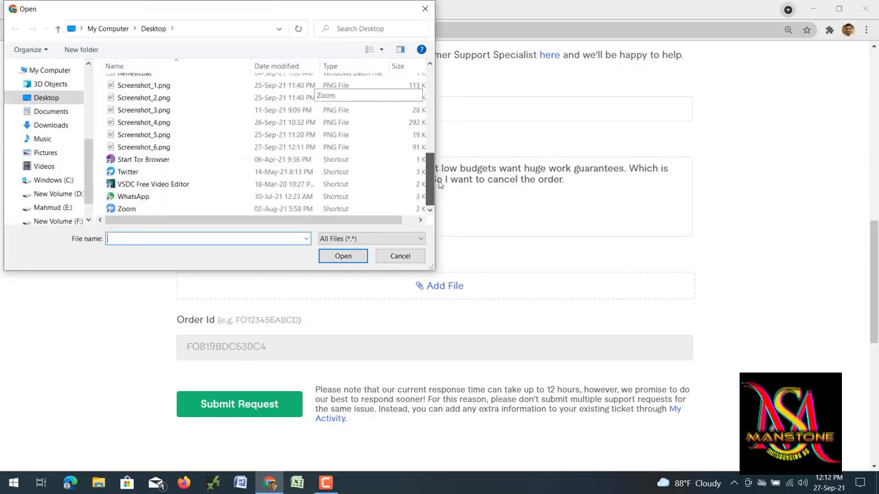
left_click(172, 147)
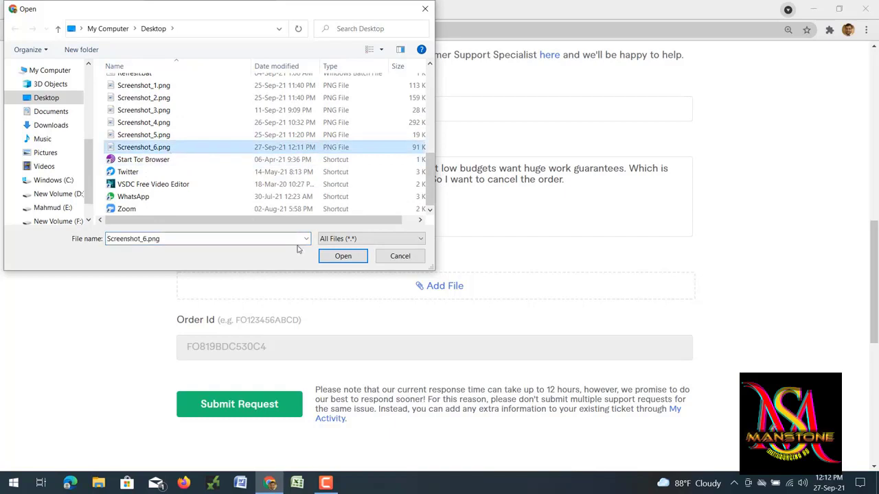
left_click(332, 258)
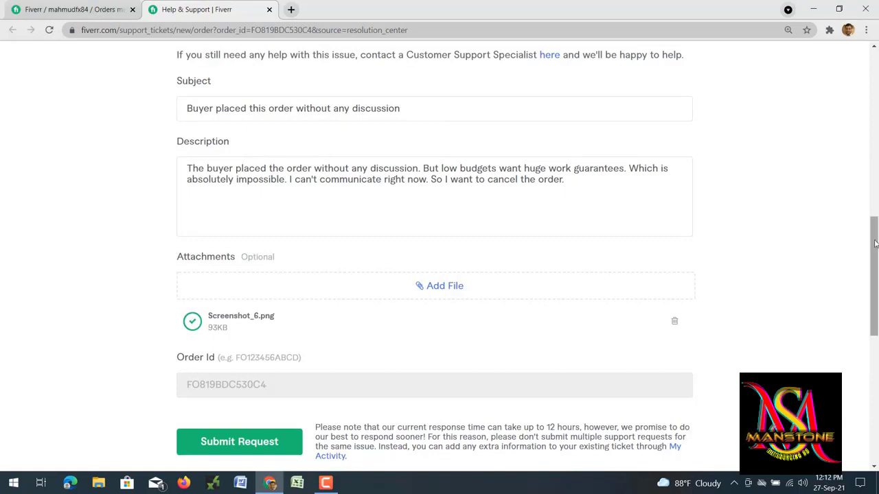
- Review the completed cancellation request from its issue selections to its attachment and submit it
left_click_drag(875, 243, 861, 141)
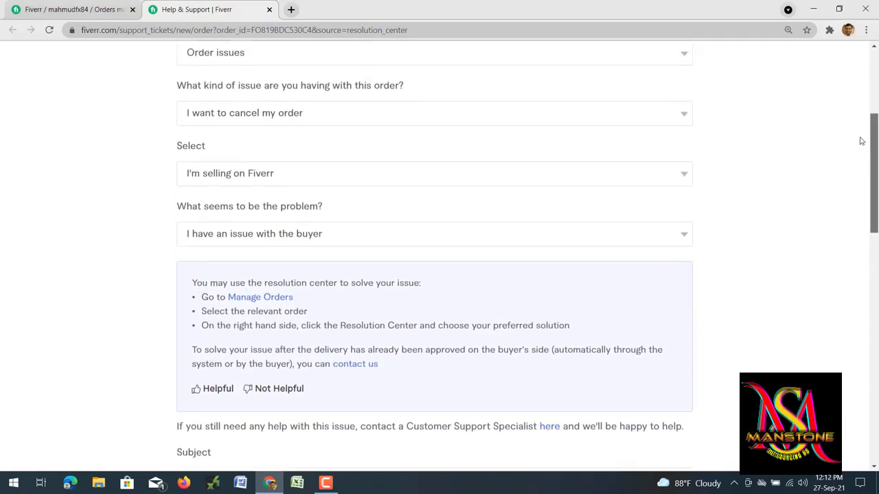
left_click_drag(861, 140, 873, 279)
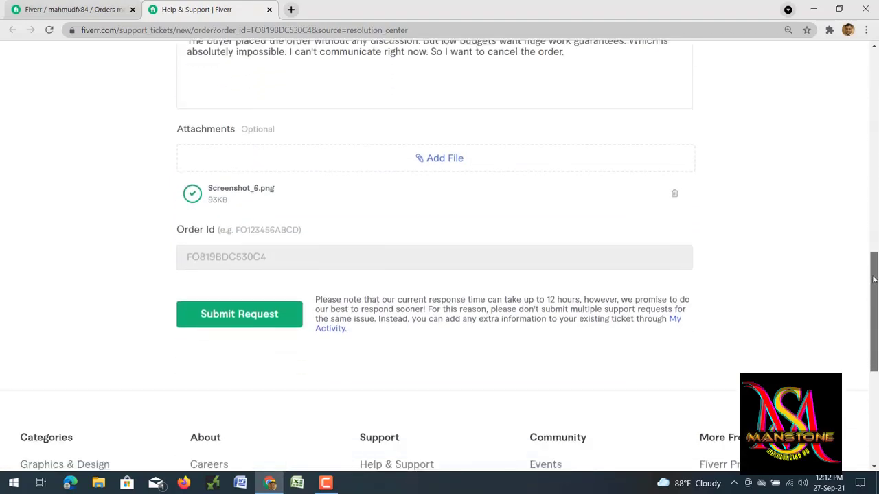
left_click(268, 319)
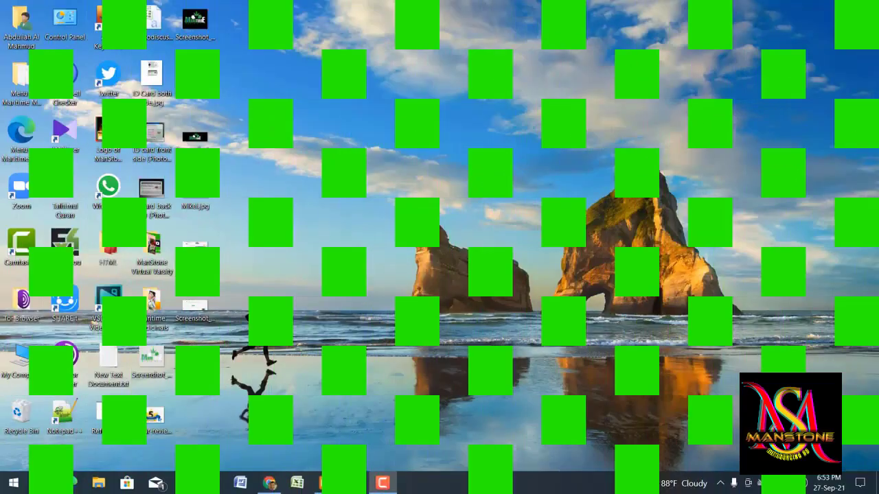
- Switch to Chrome, open the order from Fiverr Customer Support's notification, and review its page through to the final status notice
left_click(270, 485)
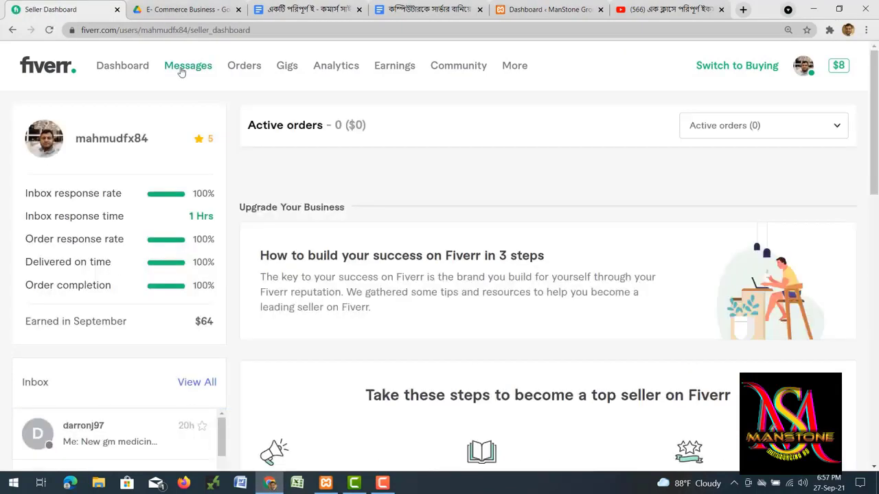
left_click(181, 71)
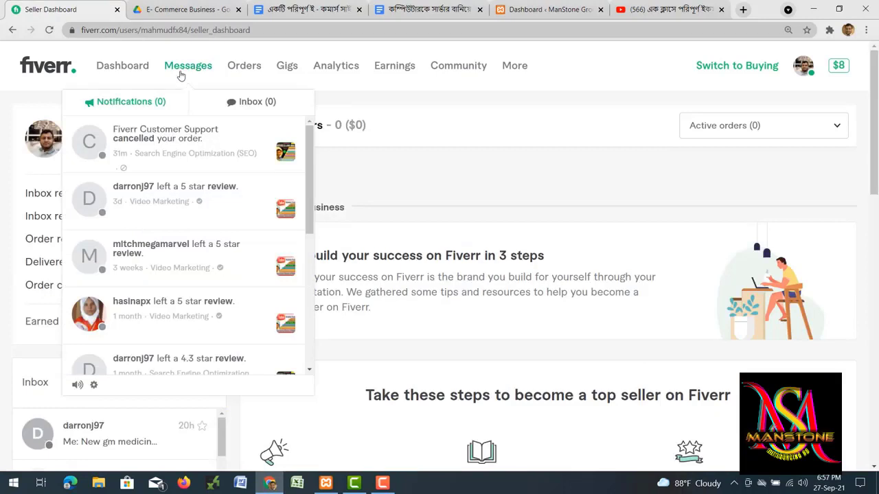
left_click(167, 137)
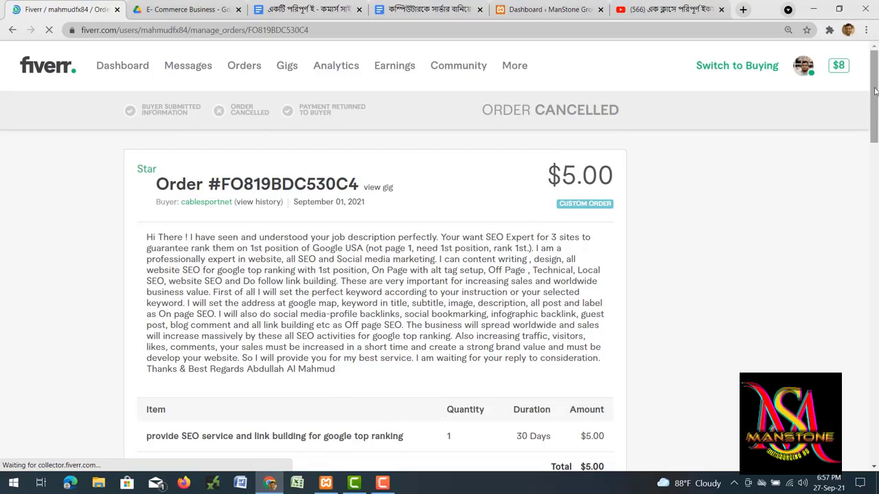
left_click_drag(870, 111, 877, 424)
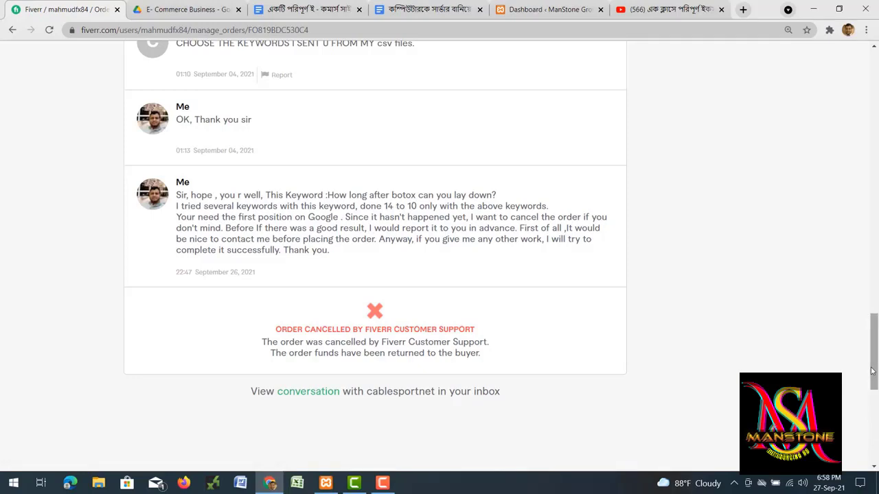
left_click_drag(871, 371, 835, 96)
scroll(869, 317, "up", 1)
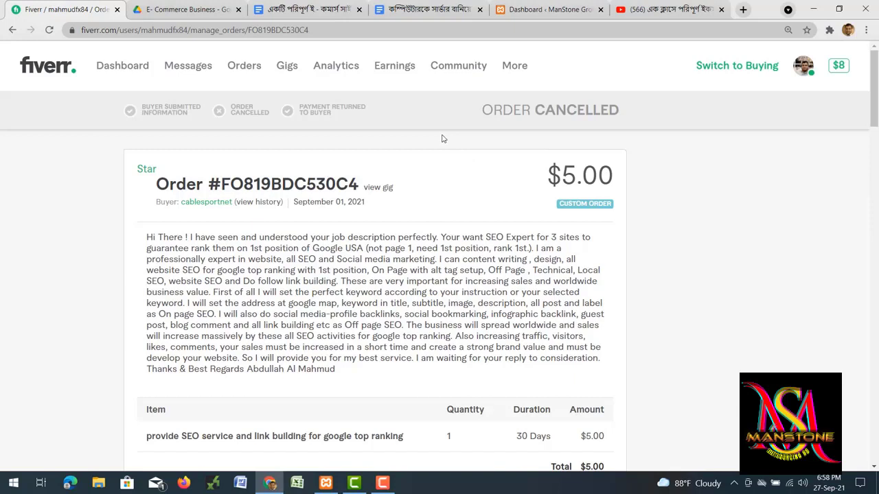
- Return to the seller dashboard and check the order completion rate and its level requirement
left_click(130, 71)
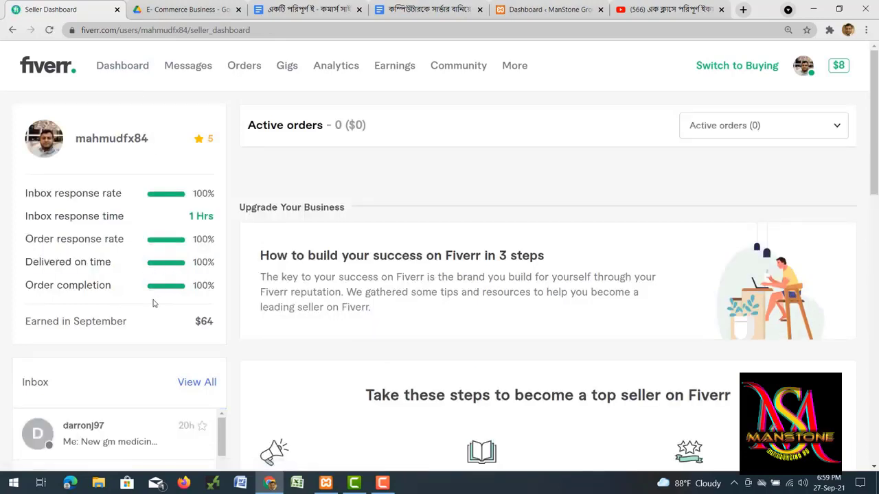
mouse_move(166, 294)
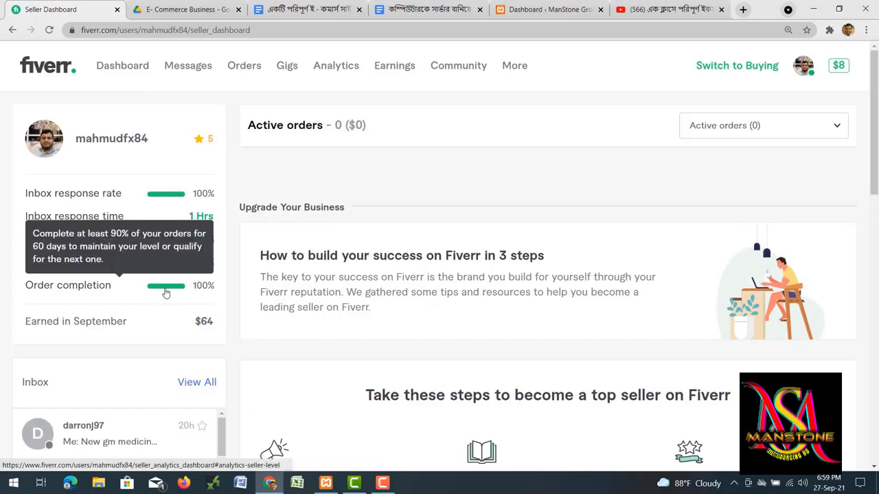